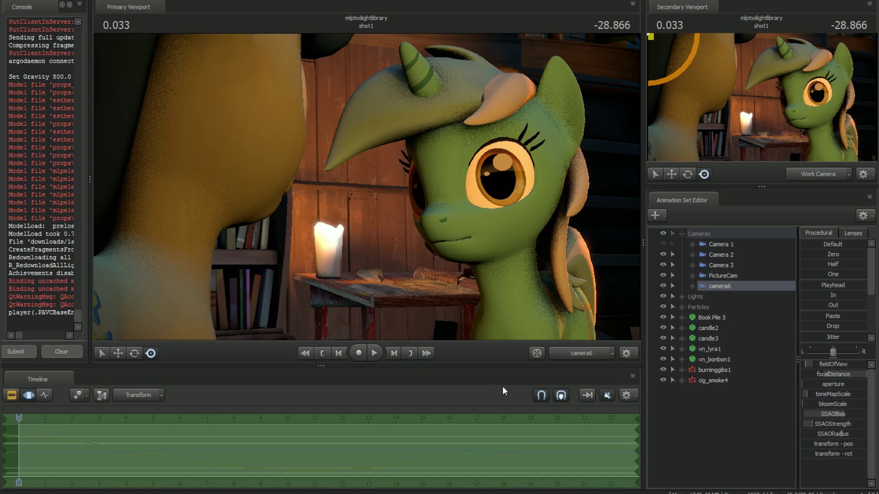
Override both the depth of field and motion blur samples to 64 in the render settings and check the refined image in the Clip Editor.
{"action": "right_click", "coordinate": [390, 210]}
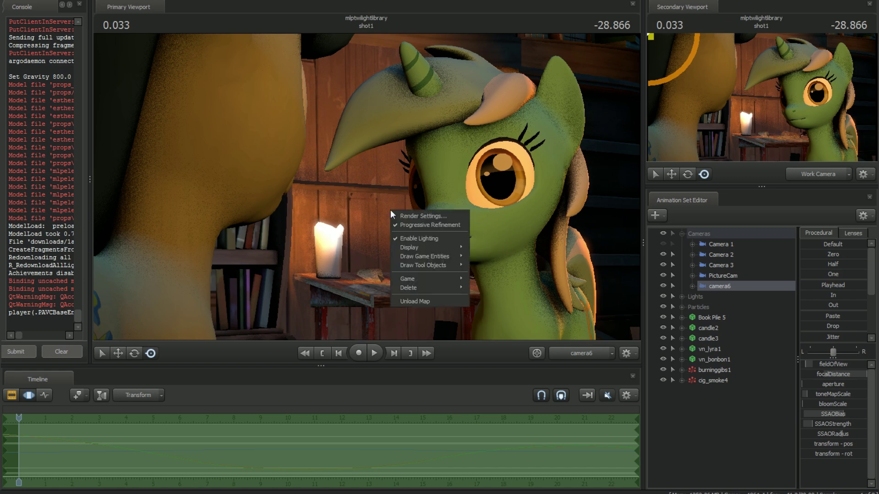
{"action": "left_click", "coordinate": [411, 214]}
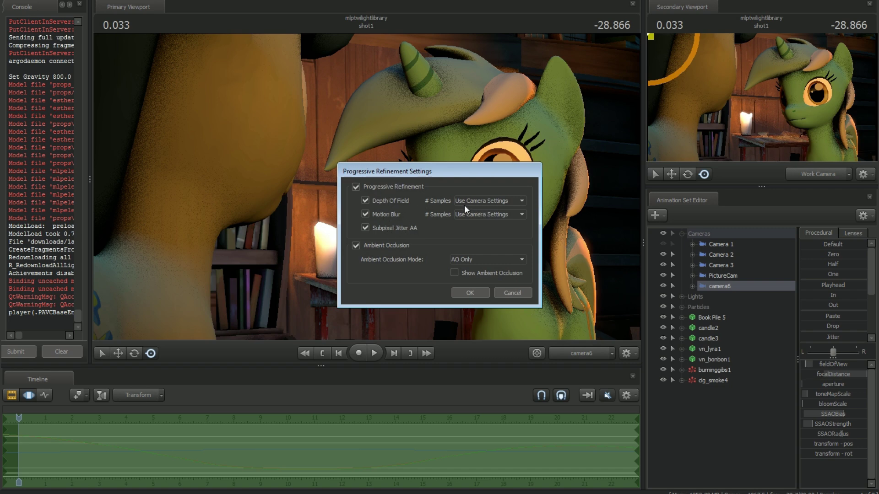
{"action": "left_click", "coordinate": [494, 203]}
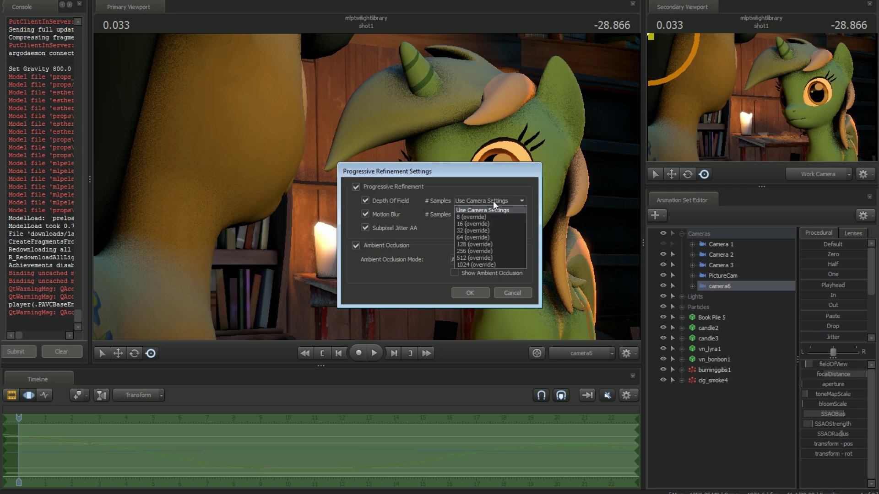
{"action": "left_click", "coordinate": [469, 238]}
{"action": "left_click", "coordinate": [464, 216]}
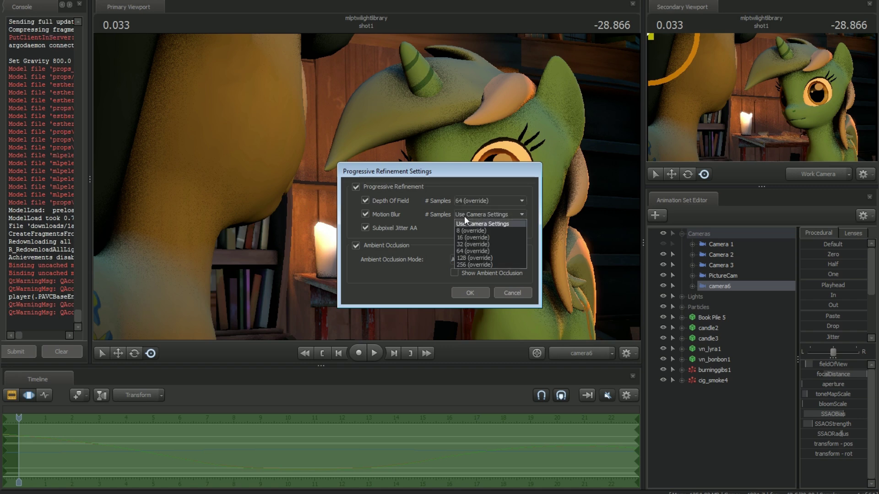
{"action": "left_click", "coordinate": [468, 252]}
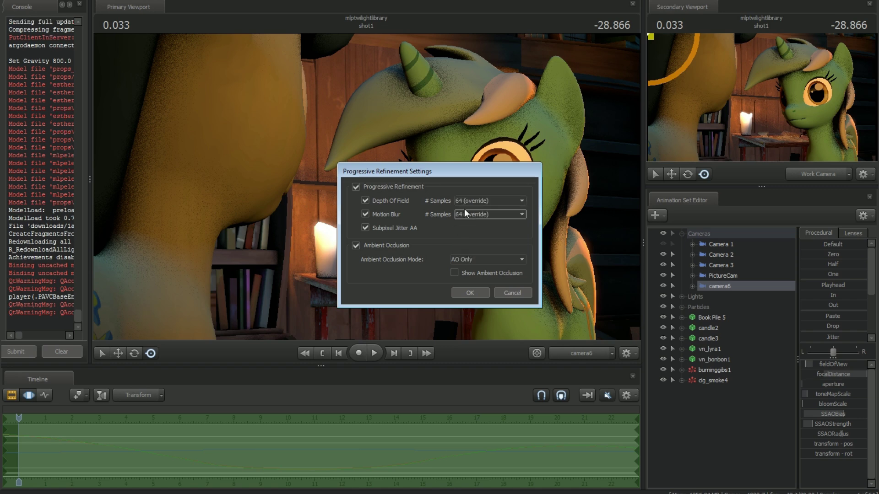
{"action": "left_click", "coordinate": [464, 294]}
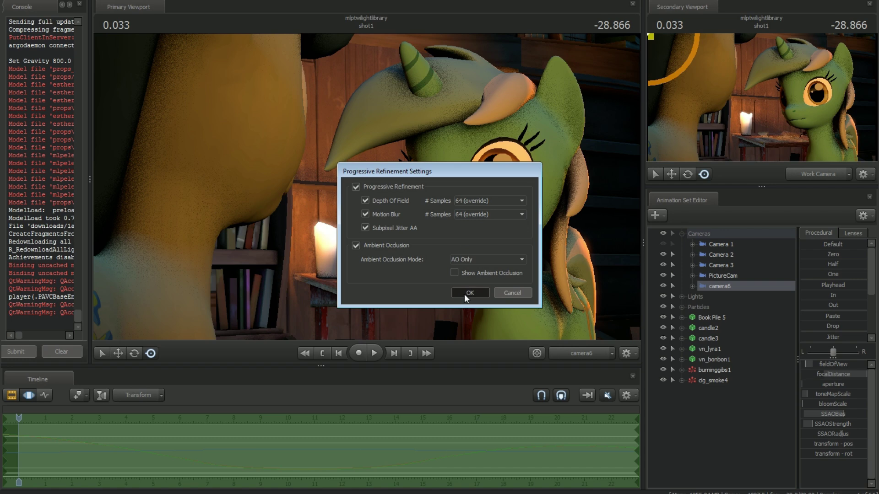
{"action": "left_click", "coordinate": [464, 294]}
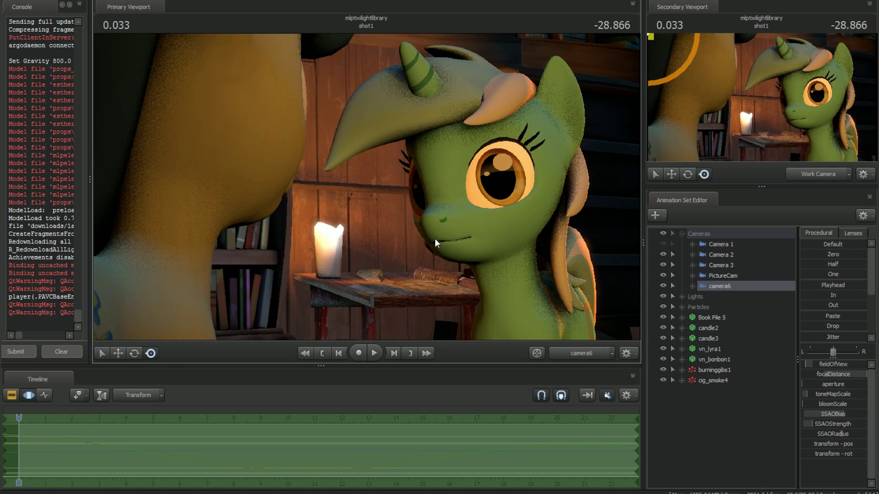
{"action": "key", "text": "F2"}
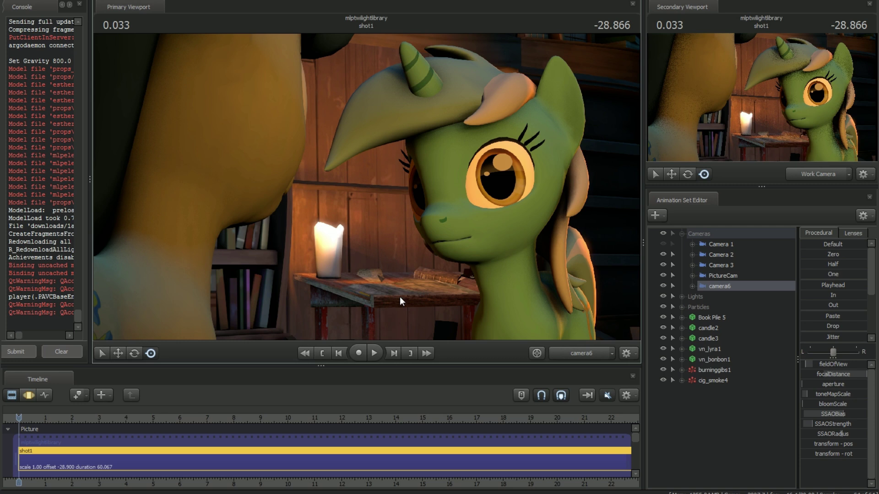
{"action": "key", "text": "F3"}
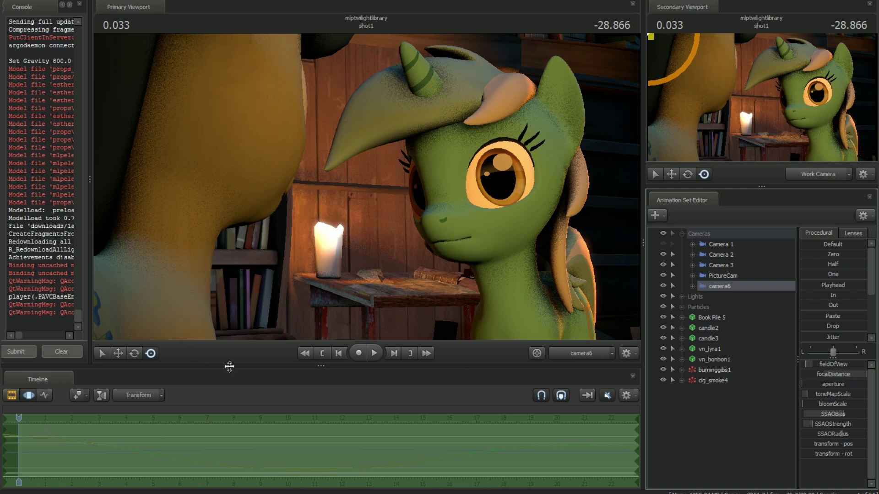
Show the focal plane in the primary viewport and adjust camera6's focal distance to about 142.
{"action": "mouse_move", "coordinate": [849, 380]}
{"action": "left_mouse_down"}
{"action": "mouse_move", "coordinate": [806, 380]}
{"action": "mouse_move", "coordinate": [849, 372]}
{"action": "mouse_move", "coordinate": [841, 375]}
{"action": "left_mouse_up"}
{"action": "right_click", "coordinate": [377, 218]}
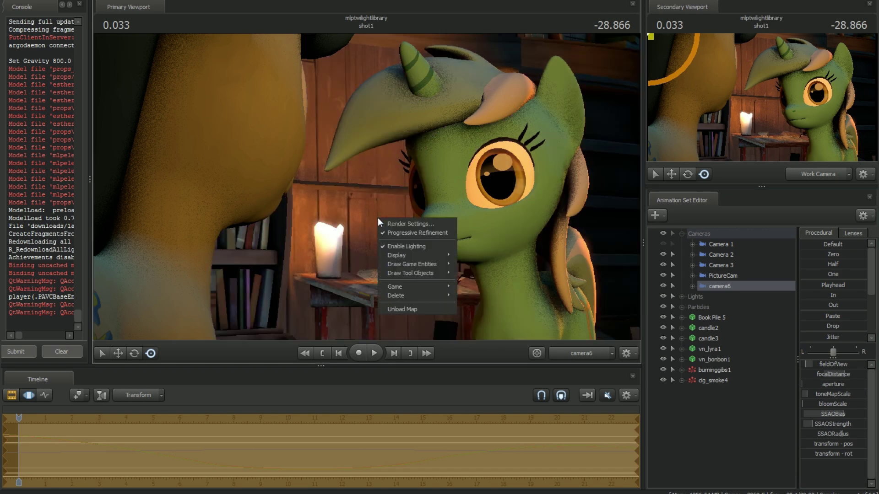
{"action": "mouse_move", "coordinate": [399, 256]}
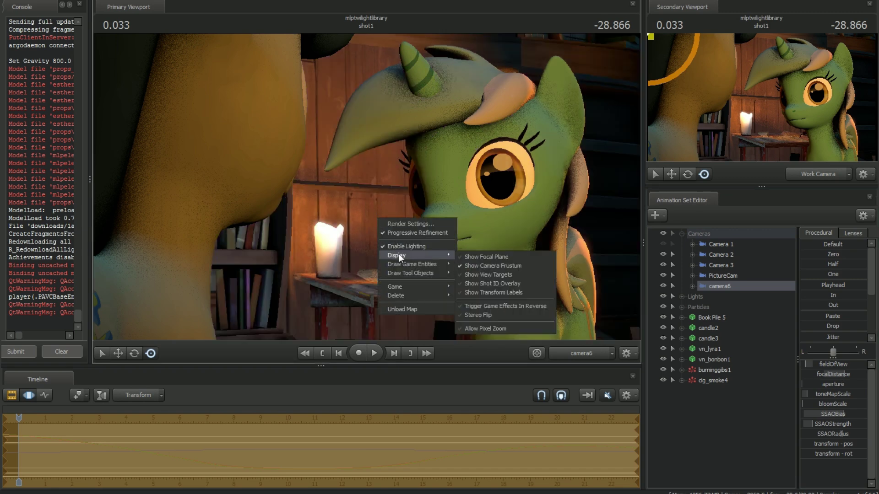
{"action": "left_click", "coordinate": [498, 258]}
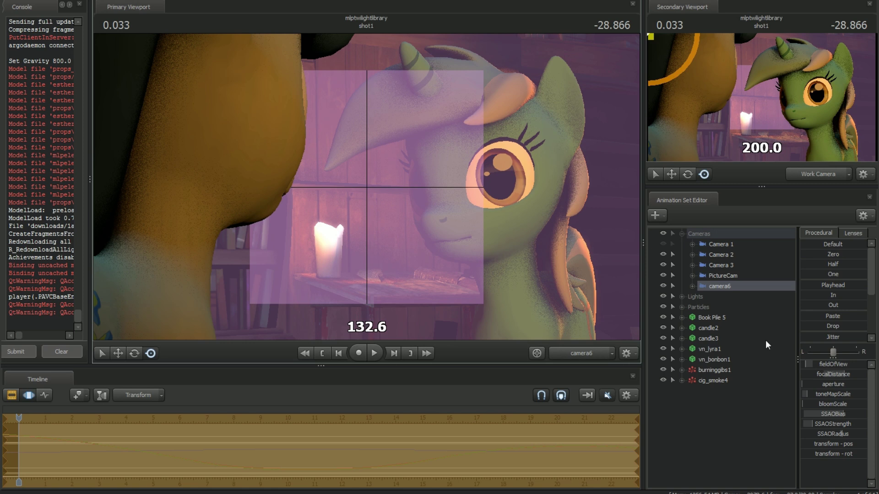
{"action": "left_click_drag", "start_coordinate": [833, 374], "coordinate": [837, 374]}
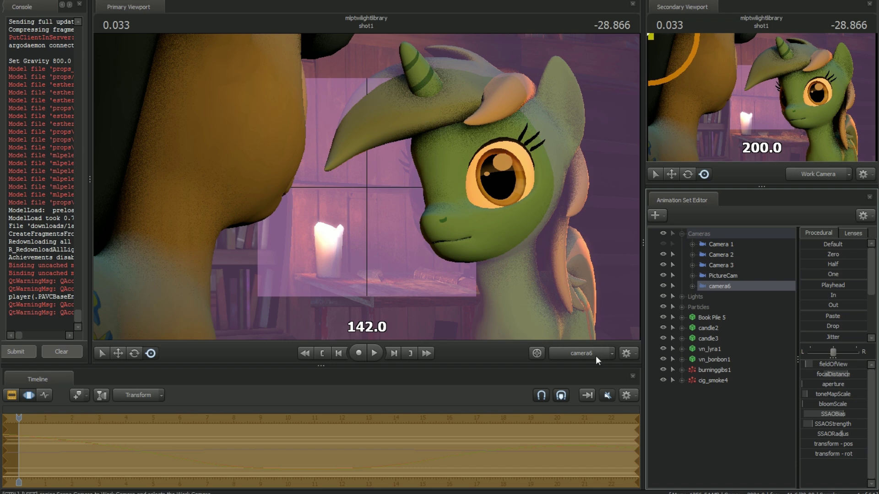
Switch the primary viewport to the Work Camera, hide the focal plane and look around both ponies and the scene camera's frustum.
{"action": "left_click", "coordinate": [580, 353], "text": "ctrl"}
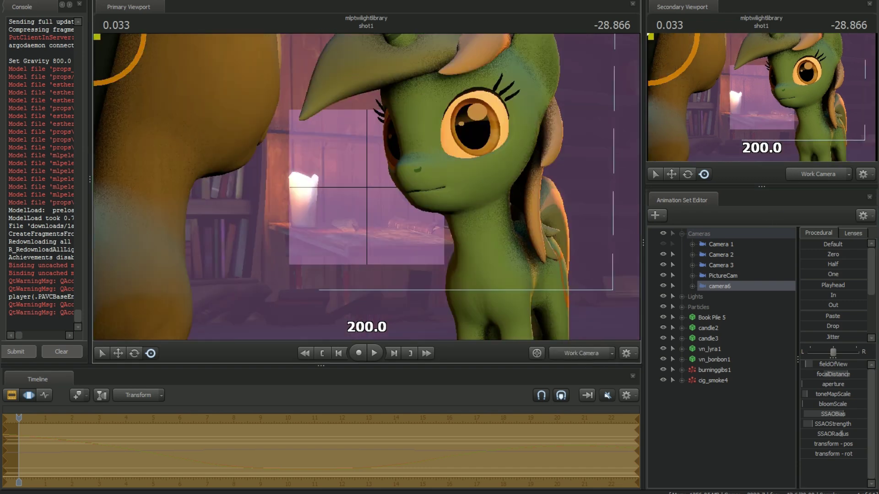
{"action": "right_click", "coordinate": [459, 140]}
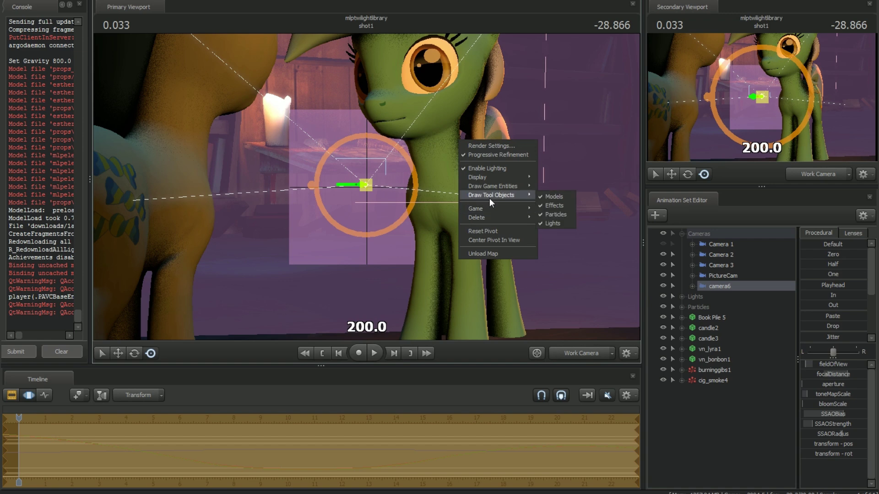
{"action": "mouse_move", "coordinate": [490, 177]}
{"action": "left_click", "coordinate": [558, 184]}
{"action": "left_click_drag", "start_coordinate": [462, 178], "coordinate": [352, 183]}
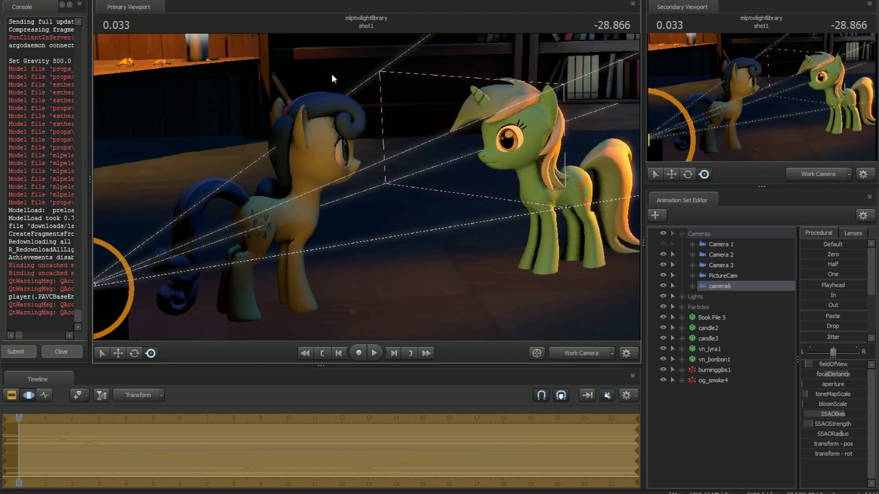
{"action": "left_click_drag", "start_coordinate": [385, 218], "coordinate": [354, 185]}
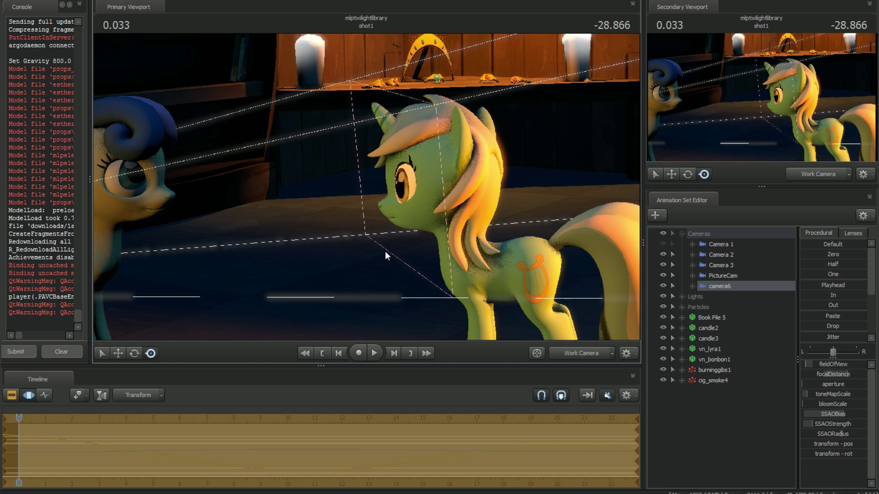
{"action": "left_click_drag", "start_coordinate": [359, 276], "coordinate": [385, 185]}
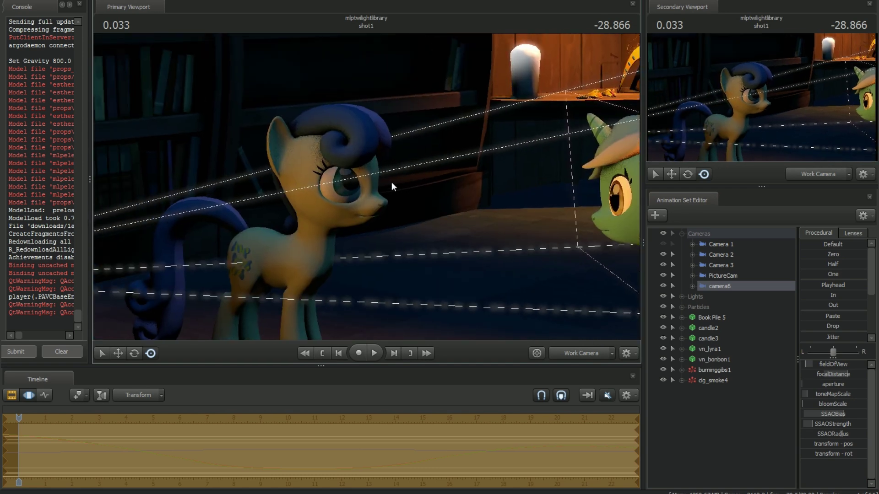
Return the primary viewport to camera6 and display the focal plane to check where the focus falls.
{"action": "left_click", "coordinate": [578, 350]}
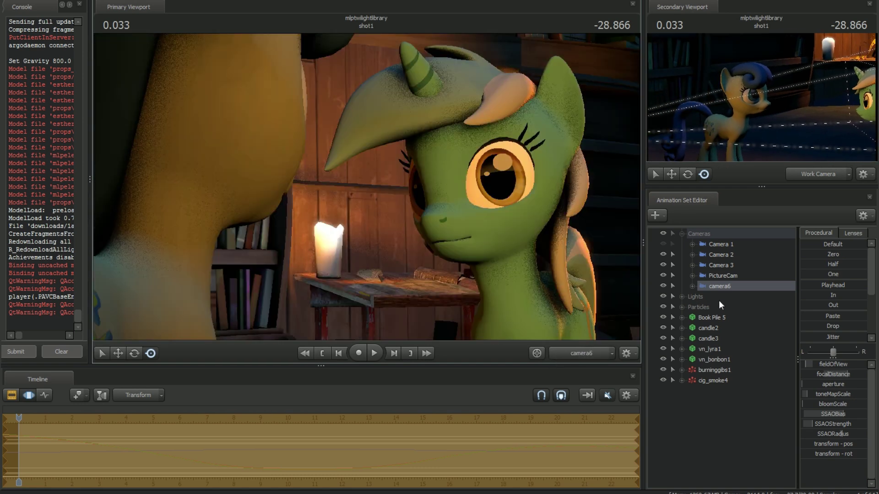
{"action": "right_click", "coordinate": [478, 243]}
{"action": "mouse_move", "coordinate": [524, 276]}
{"action": "left_click", "coordinate": [561, 280]}
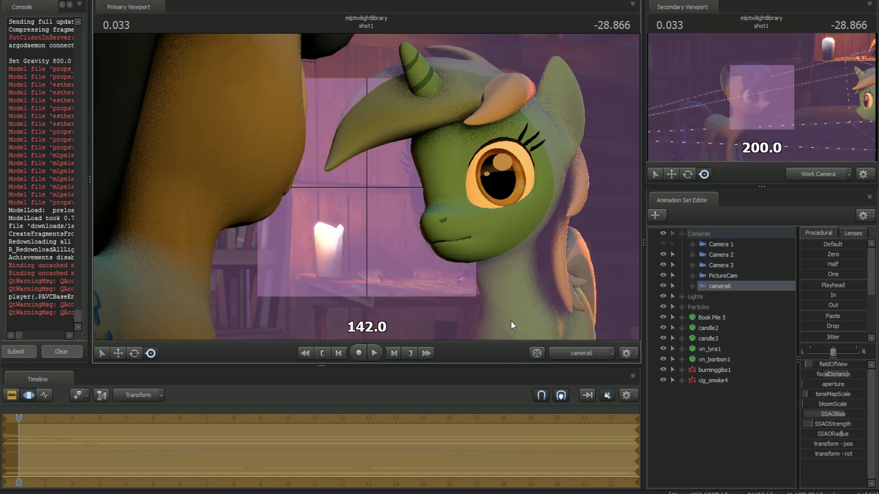
Change the timeline to the Clip Editor and hide the focal plane in the camera6 view.
{"action": "key", "text": "F3"}
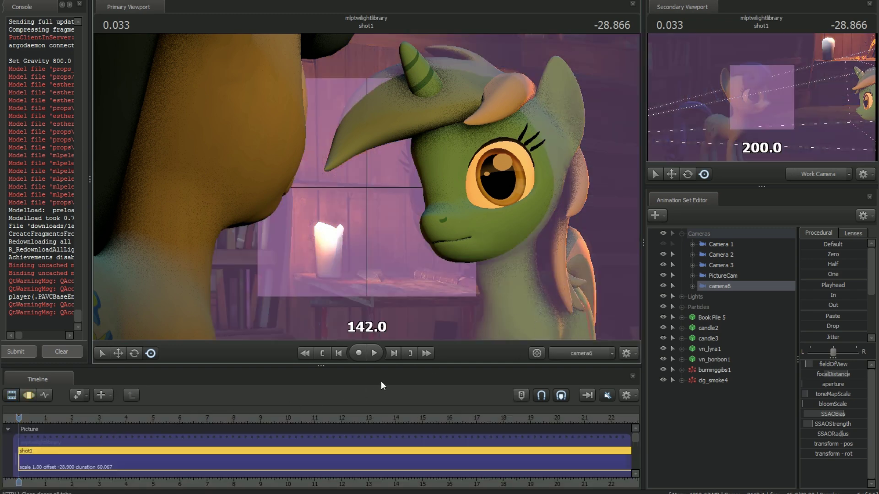
{"action": "right_click", "coordinate": [416, 287]}
{"action": "mouse_move", "coordinate": [462, 325]}
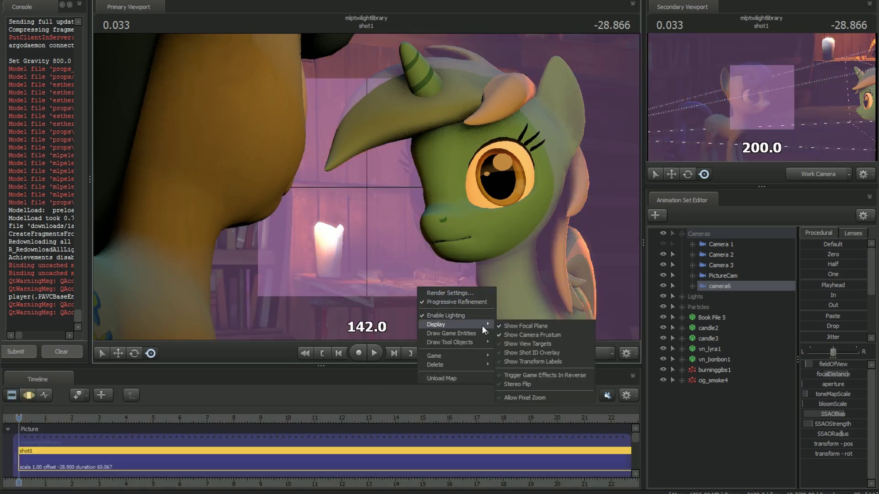
{"action": "left_click", "coordinate": [510, 327]}
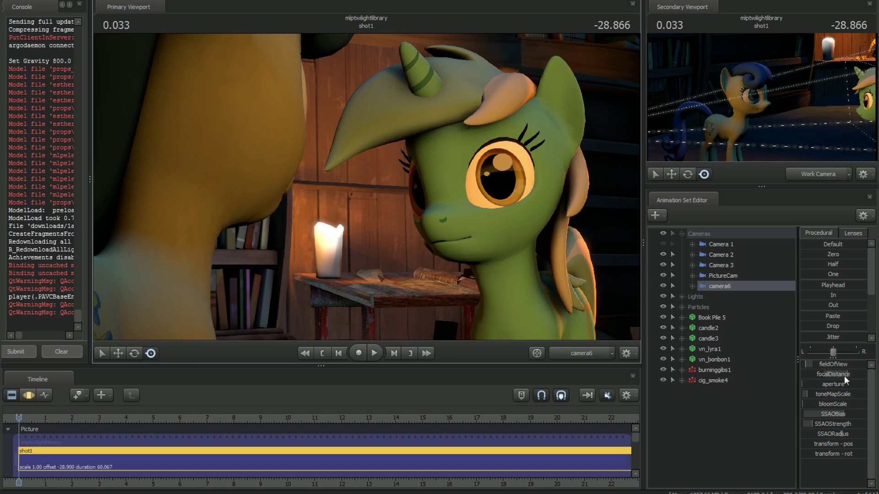
Raise camera6's aperture in two stages in the Motion Editor, checking the background blur in the Clip Editor after each.
{"action": "key", "text": "F3"}
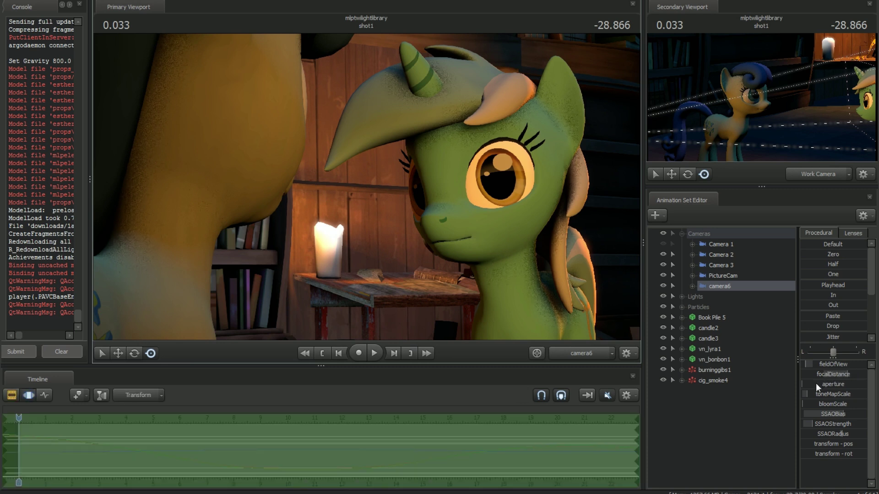
{"action": "left_click", "coordinate": [814, 384]}
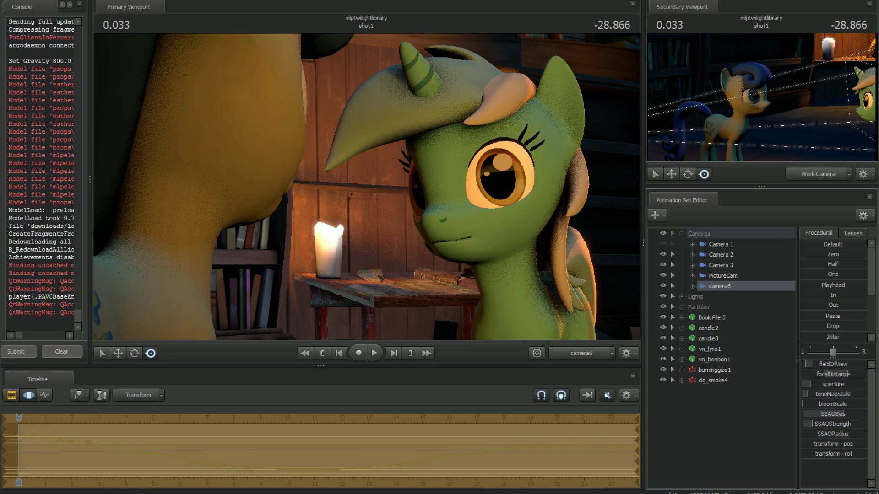
{"action": "key", "text": "F2"}
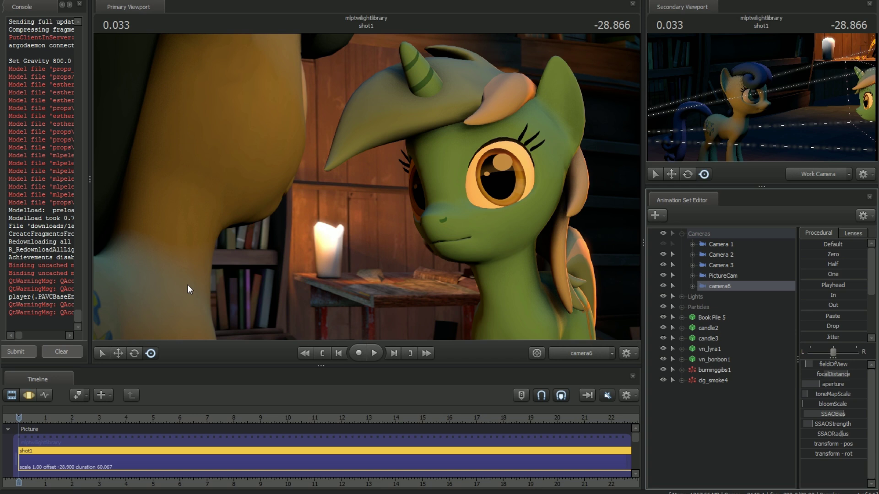
{"action": "key", "text": "F3"}
{"action": "left_click", "coordinate": [814, 386]}
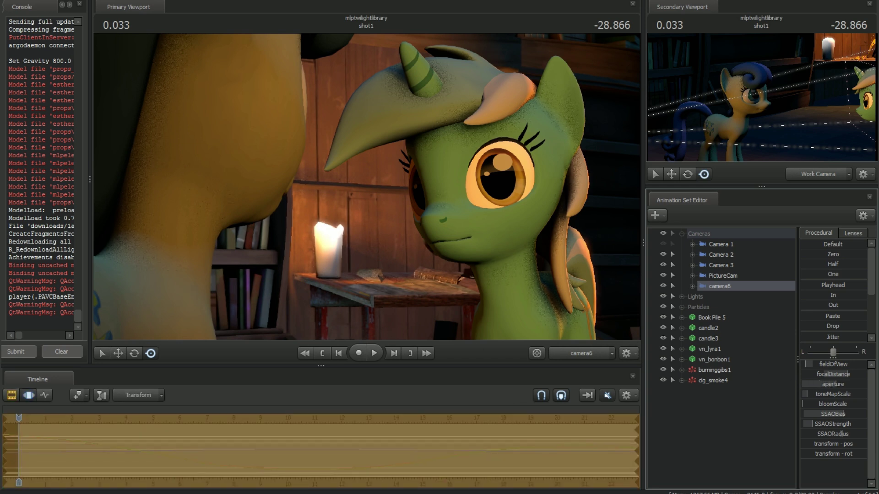
{"action": "key", "text": "F2"}
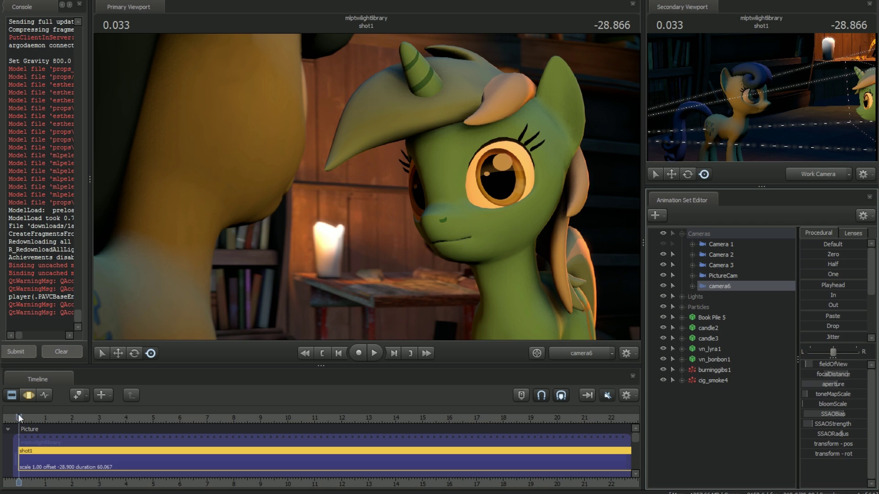
Play shot1 from its start and place the playhead at about 0.566 seconds.
{"action": "left_click", "coordinate": [18, 416]}
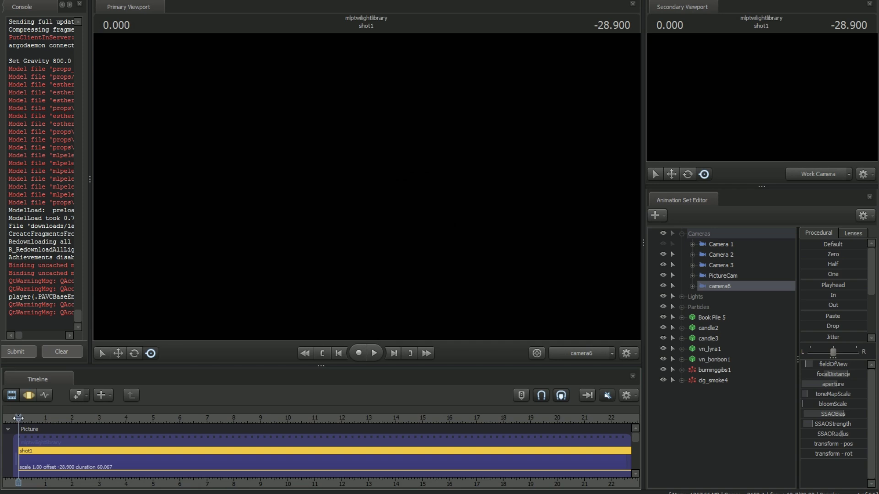
{"action": "key", "text": "space"}
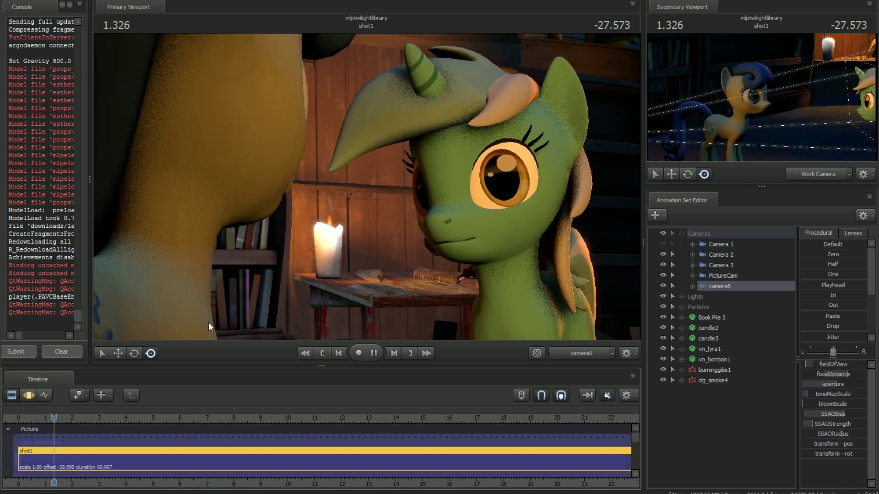
{"action": "left_click", "coordinate": [34, 417]}
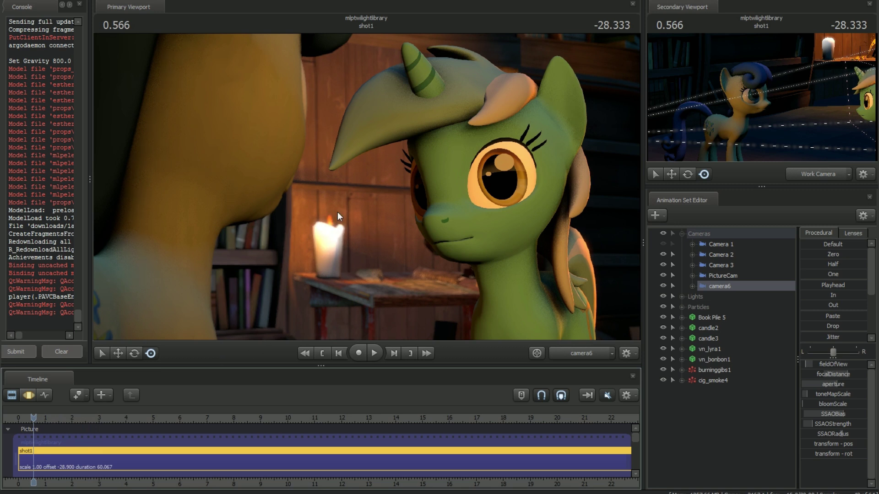
Remap camera6's aperture slider range to 100, raise the aperture to its maximum and check the blur in the Clip Editor.
{"action": "left_click", "coordinate": [834, 385]}
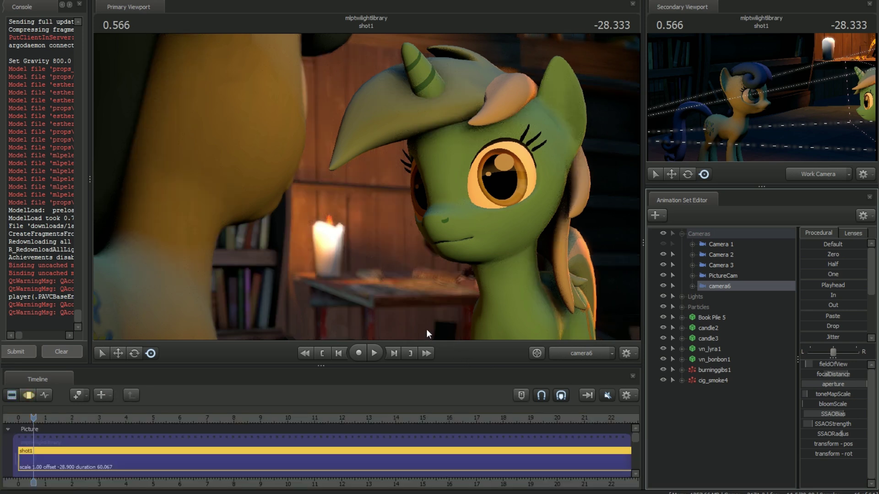
{"action": "left_click", "coordinate": [853, 385]}
{"action": "right_click", "coordinate": [852, 385]}
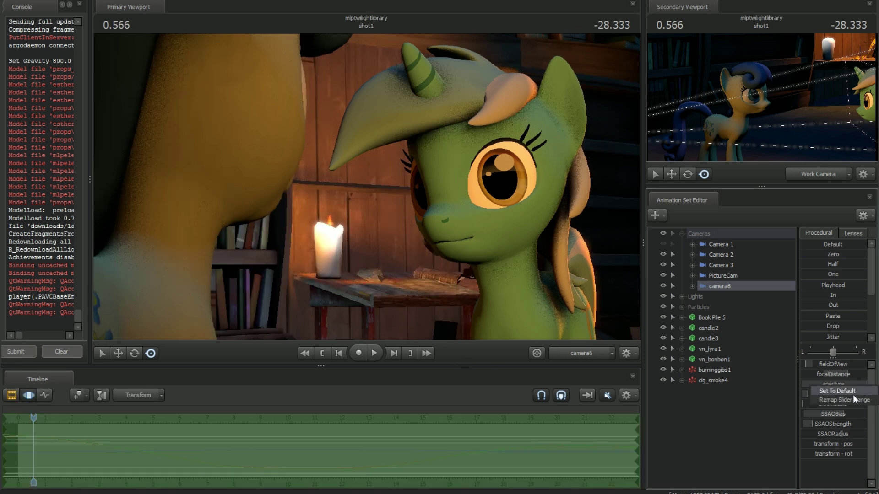
{"action": "left_click", "coordinate": [853, 394]}
{"action": "left_click_drag", "start_coordinate": [439, 233], "coordinate": [389, 229]}
{"action": "key", "text": "BackSpace"}
{"action": "type", "text": "100"}
{"action": "key", "text": "Return"}
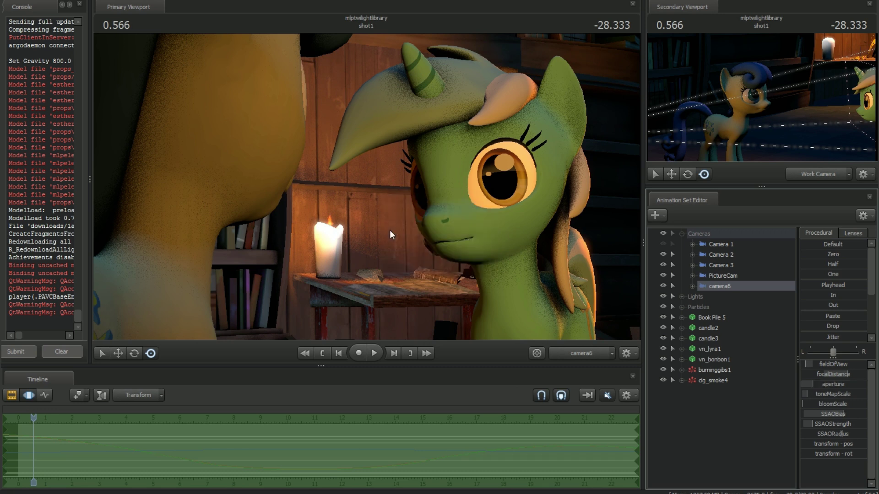
{"action": "key", "text": "ctrl+1"}
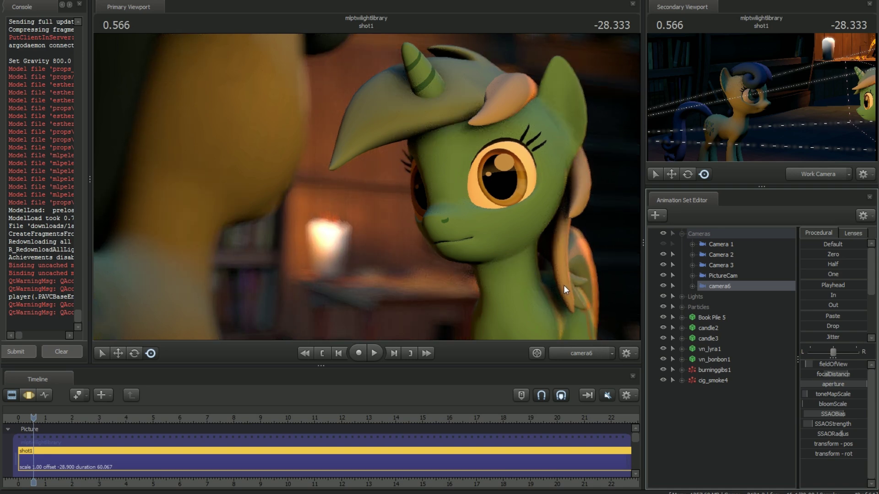
Remap camera6's aperture slider range to a maximum of 5, set a moderate aperture and check the blur in the Clip Editor.
{"action": "key", "text": "Right"}
{"action": "key", "text": "Right"}
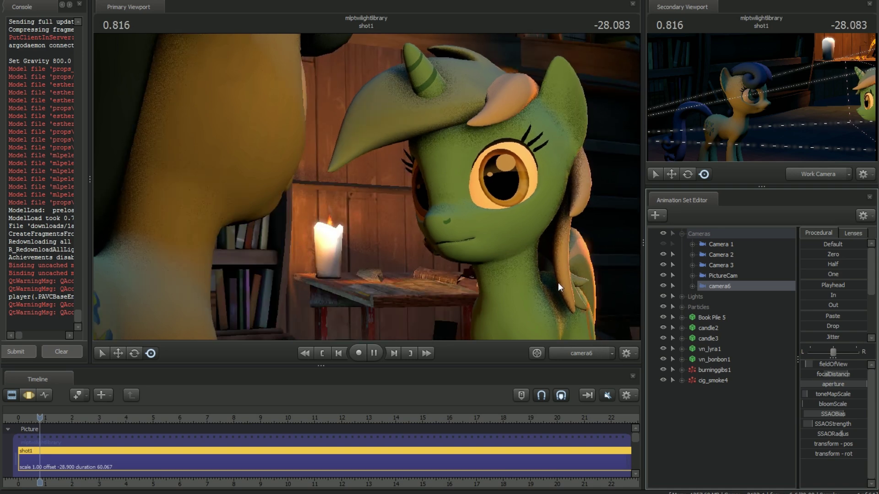
{"action": "left_click_drag", "start_coordinate": [843, 385], "coordinate": [822, 384]}
{"action": "right_click", "coordinate": [820, 382]}
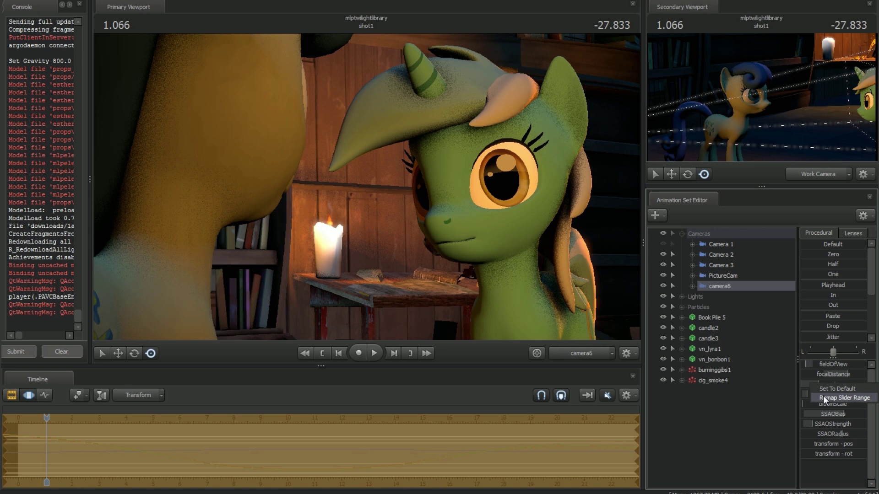
{"action": "left_click", "coordinate": [856, 390]}
{"action": "key", "text": "Tab"}
{"action": "type", "text": "5"}
{"action": "key", "text": "Return"}
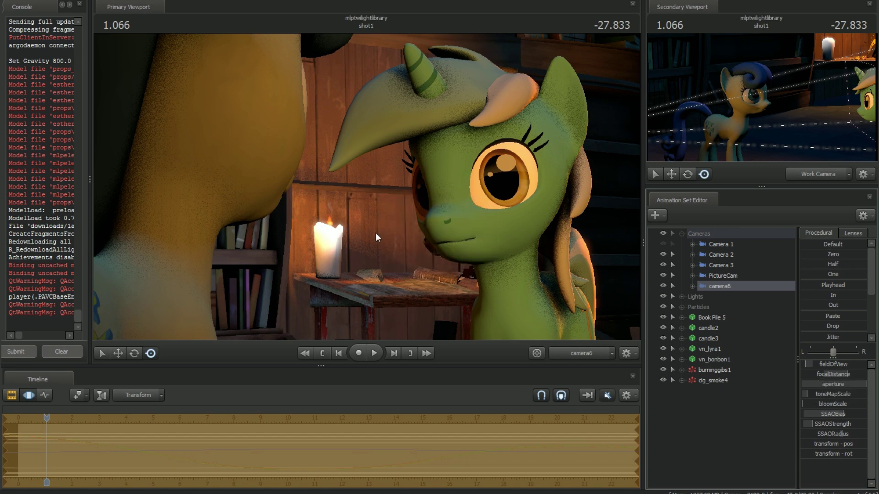
{"action": "mouse_move", "coordinate": [845, 384]}
{"action": "left_mouse_down"}
{"action": "mouse_move", "coordinate": [812, 384]}
{"action": "mouse_move", "coordinate": [854, 385]}
{"action": "left_mouse_up"}
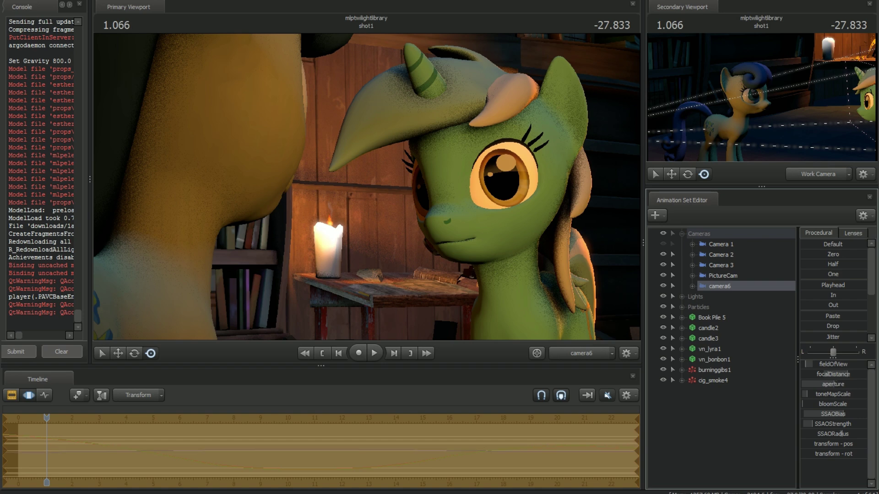
{"action": "key", "text": "F3"}
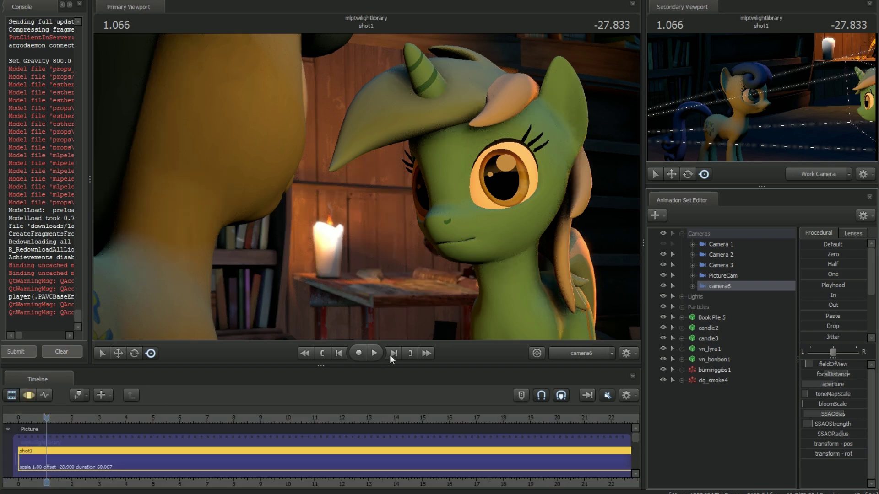
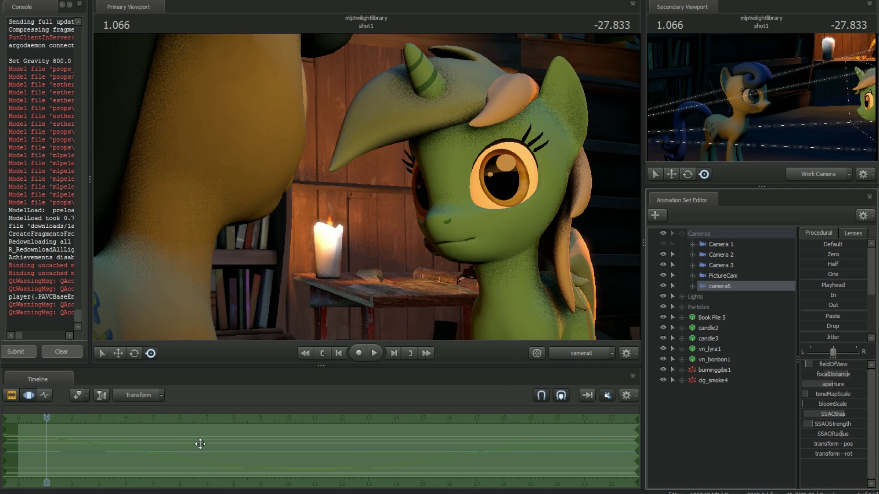
In the Motion Editor, ramp the time selection from 0 to 8 seconds, pull camera6 back to frame both ponies and check the Clip Editor.
{"action": "left_click_drag", "start_coordinate": [220, 452], "coordinate": [9, 452]}
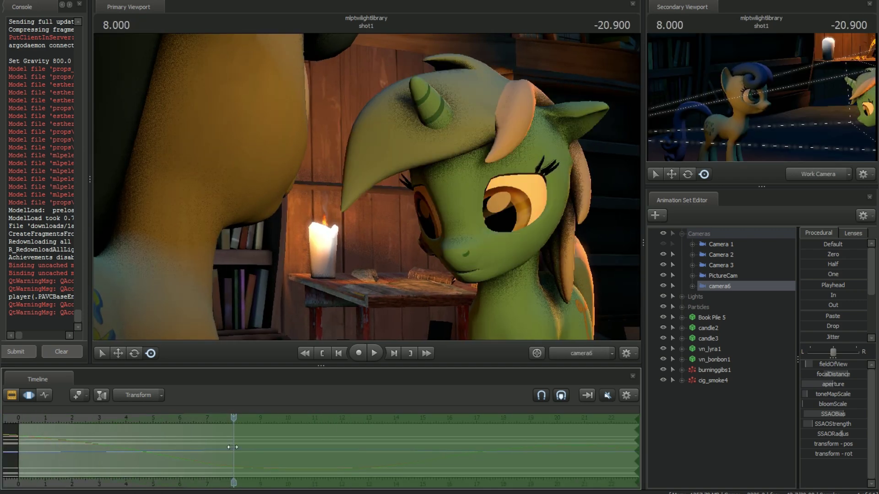
{"action": "left_click", "coordinate": [730, 288]}
{"action": "left_click_drag", "start_coordinate": [419, 280], "coordinate": [372, 250]}
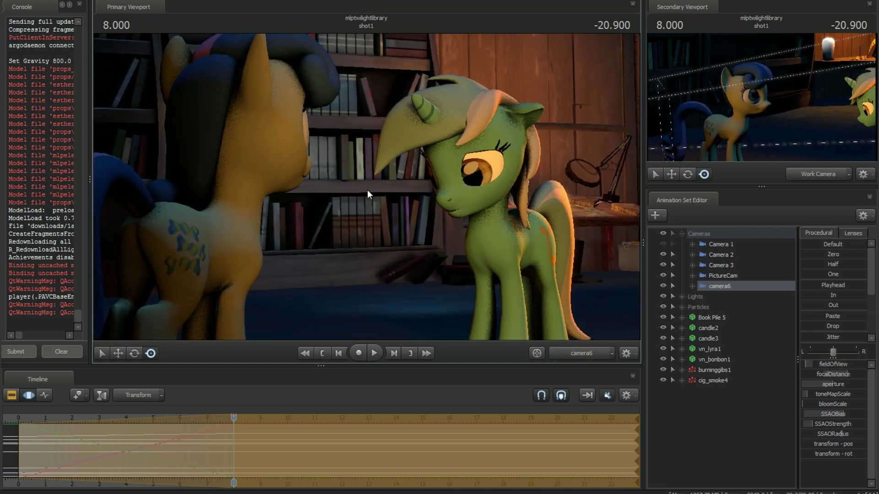
{"action": "left_click", "coordinate": [251, 423]}
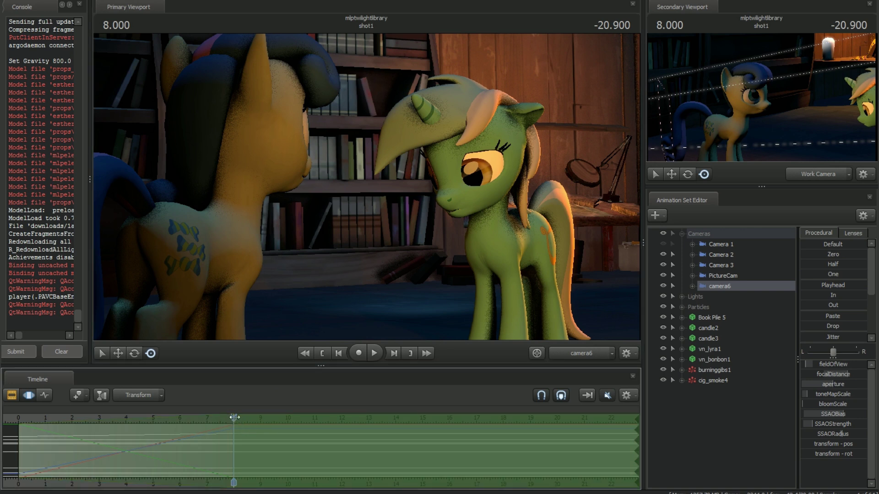
{"action": "key", "text": "F2"}
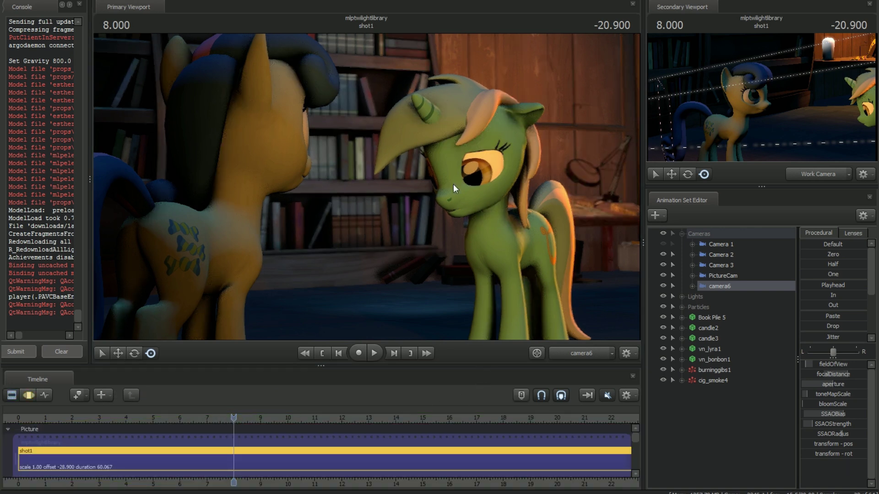
Show the focal plane in the camera6 view at 8 seconds.
{"action": "right_click", "coordinate": [498, 203]}
{"action": "left_click", "coordinate": [614, 242]}
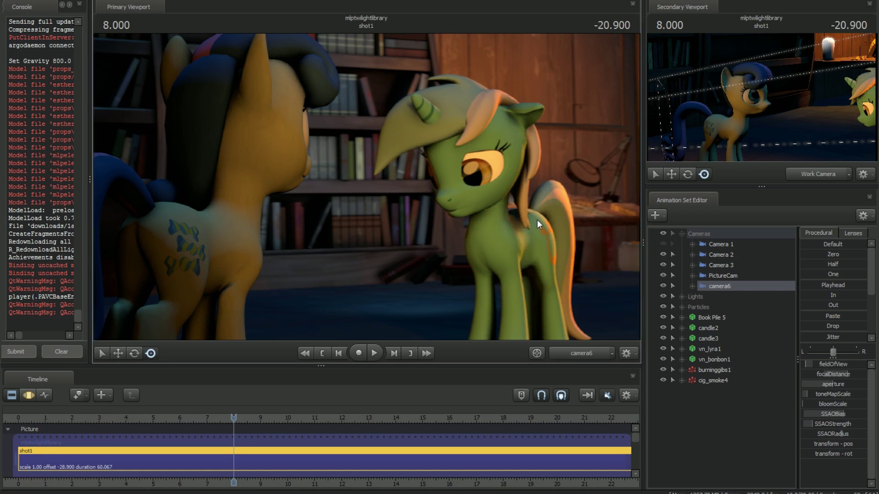
{"action": "right_click", "coordinate": [537, 220]}
{"action": "mouse_move", "coordinate": [558, 255]}
{"action": "left_click", "coordinate": [624, 256]}
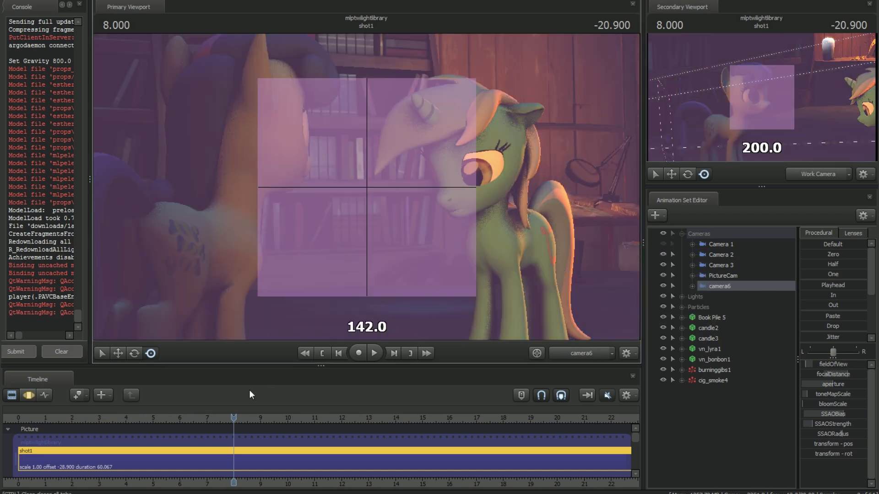
Scrub between about 2.833 and 8 seconds, switch to the Motion Editor and raise camera6's focal distance to 200 at 8 seconds.
{"action": "left_click_drag", "start_coordinate": [237, 418], "coordinate": [95, 443]}
{"action": "key", "text": "F3"}
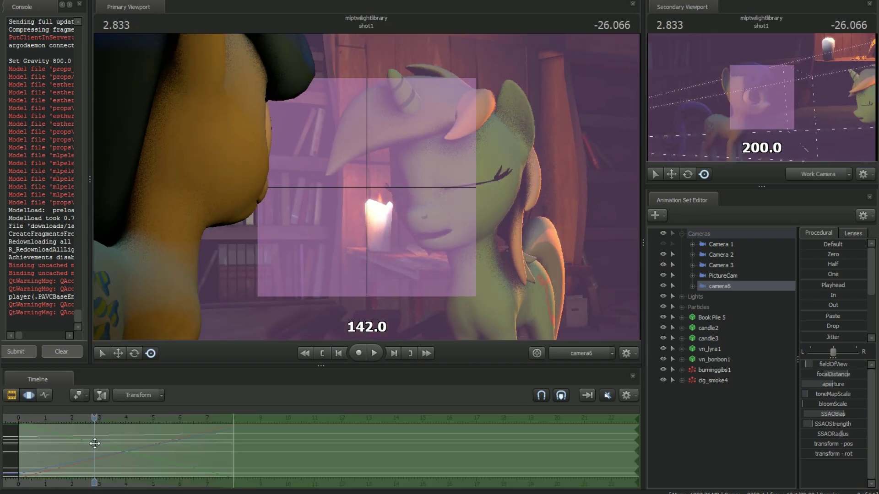
{"action": "left_click_drag", "start_coordinate": [94, 419], "coordinate": [233, 425]}
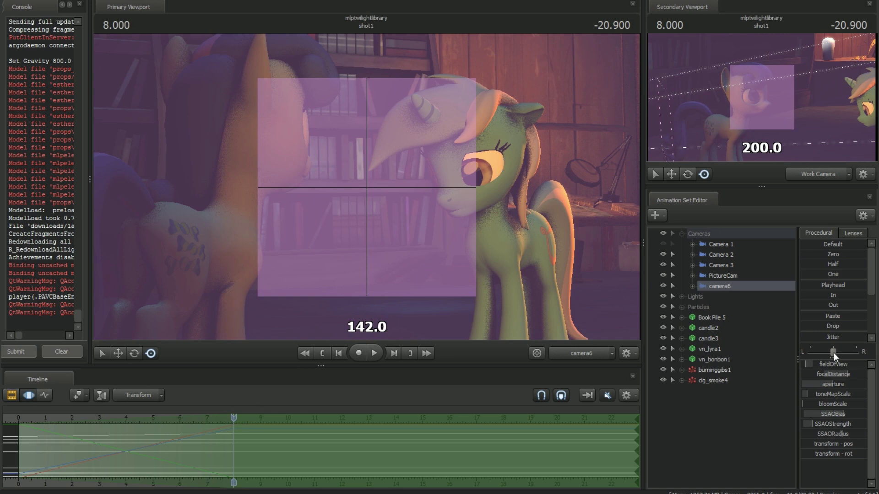
{"action": "left_click_drag", "start_coordinate": [846, 376], "coordinate": [871, 375]}
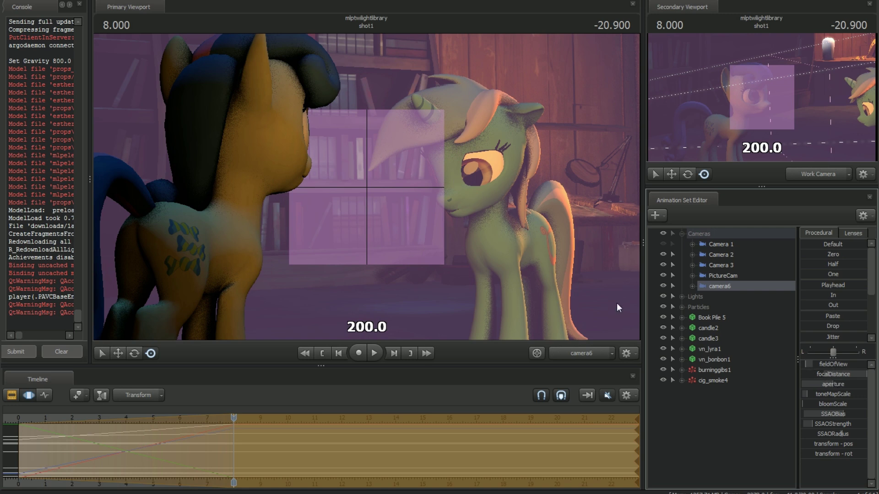
Remap camera6's focal distance slider range to a maximum of 300 and set the focal distance to about 225.9.
{"action": "right_click", "coordinate": [837, 375]}
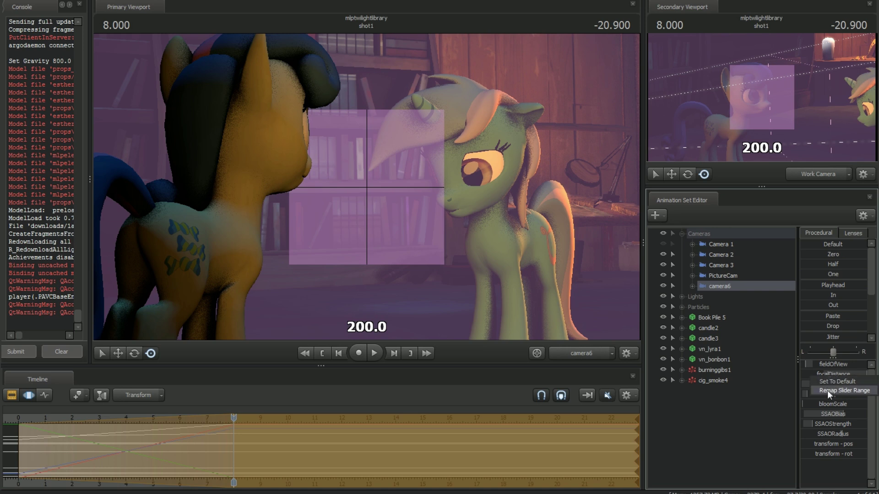
{"action": "left_click", "coordinate": [827, 391]}
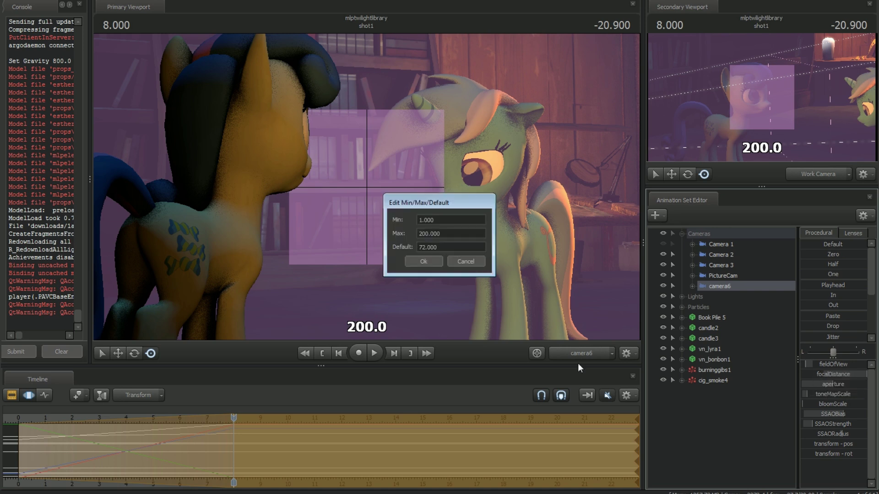
{"action": "left_click", "coordinate": [424, 231]}
{"action": "key", "text": "BackSpace"}
{"action": "type", "text": "3"}
{"action": "key", "text": "Return"}
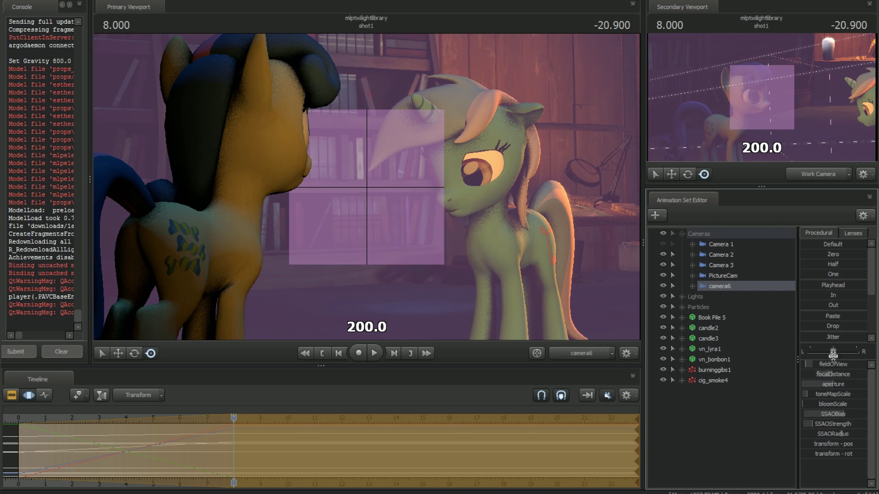
{"action": "left_click_drag", "start_coordinate": [831, 373], "coordinate": [836, 373]}
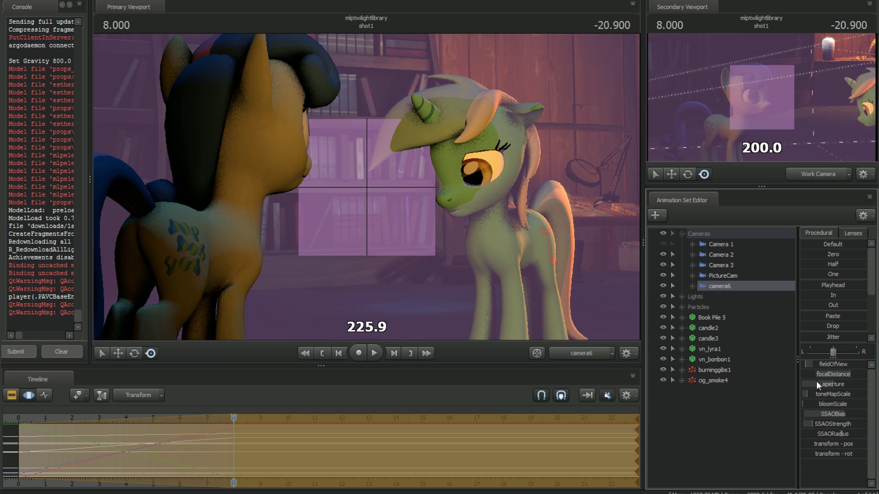
Hide the focal plane in the Clip Editor and scrub shot1 back to about 0.233 seconds to review the focus.
{"action": "key", "text": "F2"}
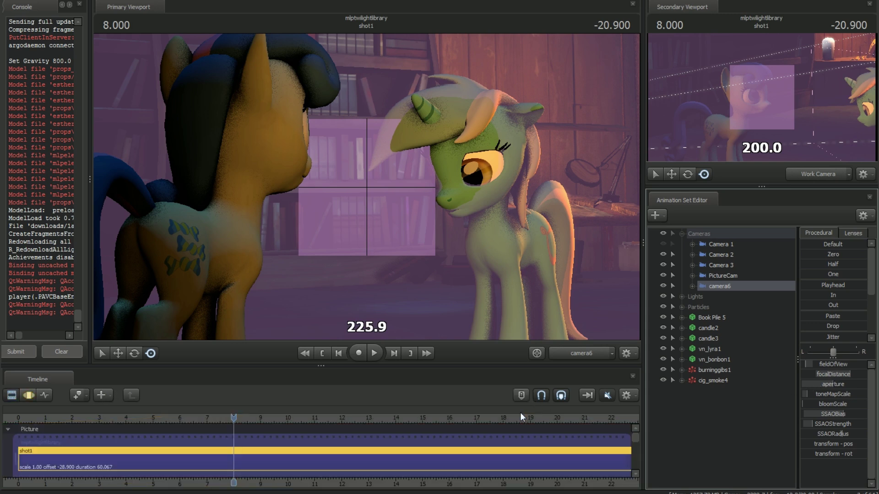
{"action": "right_click", "coordinate": [427, 250]}
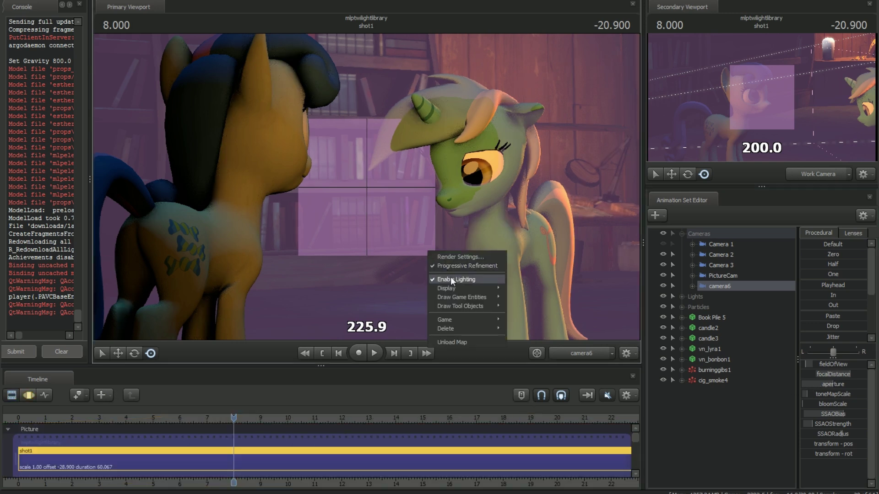
{"action": "mouse_move", "coordinate": [478, 284]}
{"action": "left_click", "coordinate": [515, 290]}
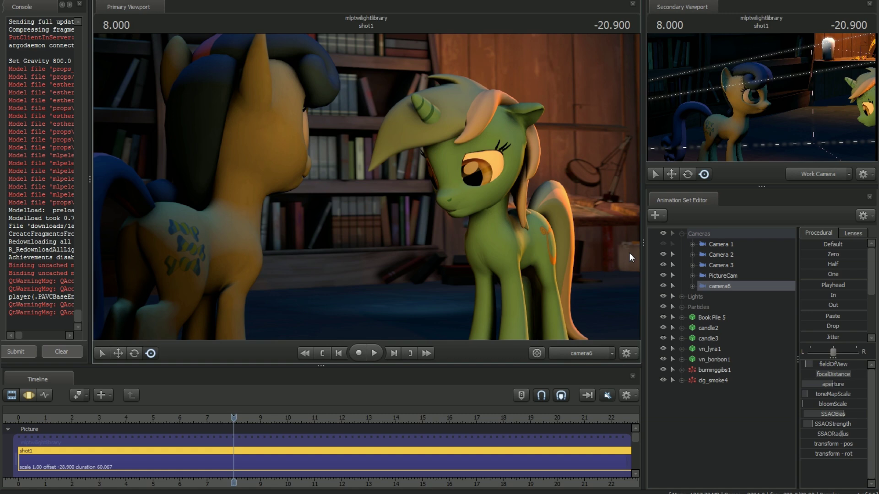
{"action": "left_click_drag", "start_coordinate": [233, 420], "coordinate": [25, 439]}
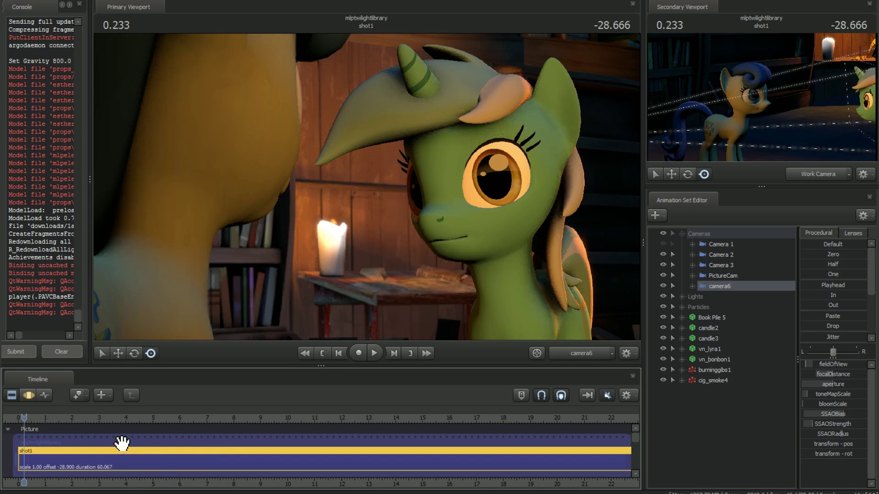